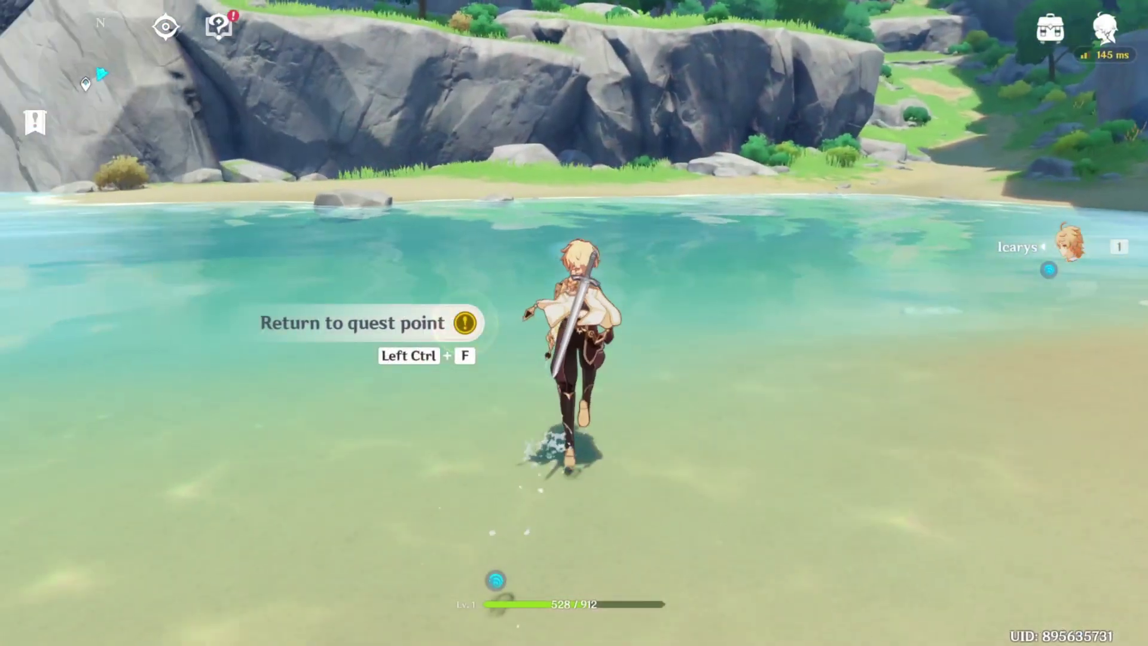
Run the character forward out of the shallow water and along the beach
key(w)
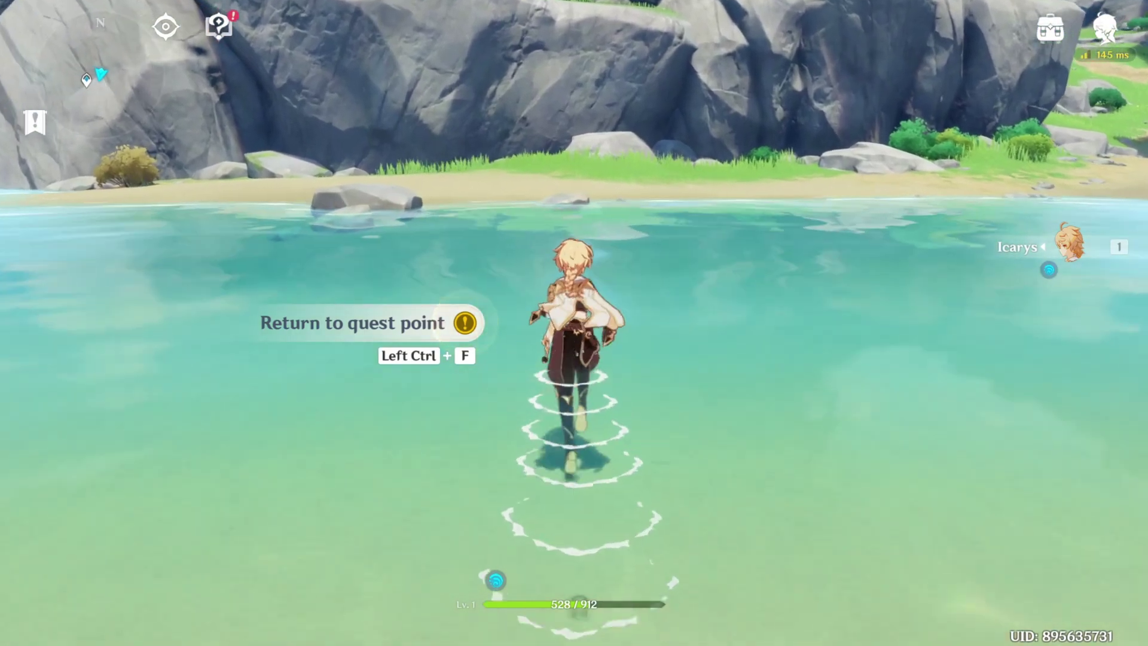
key(w)
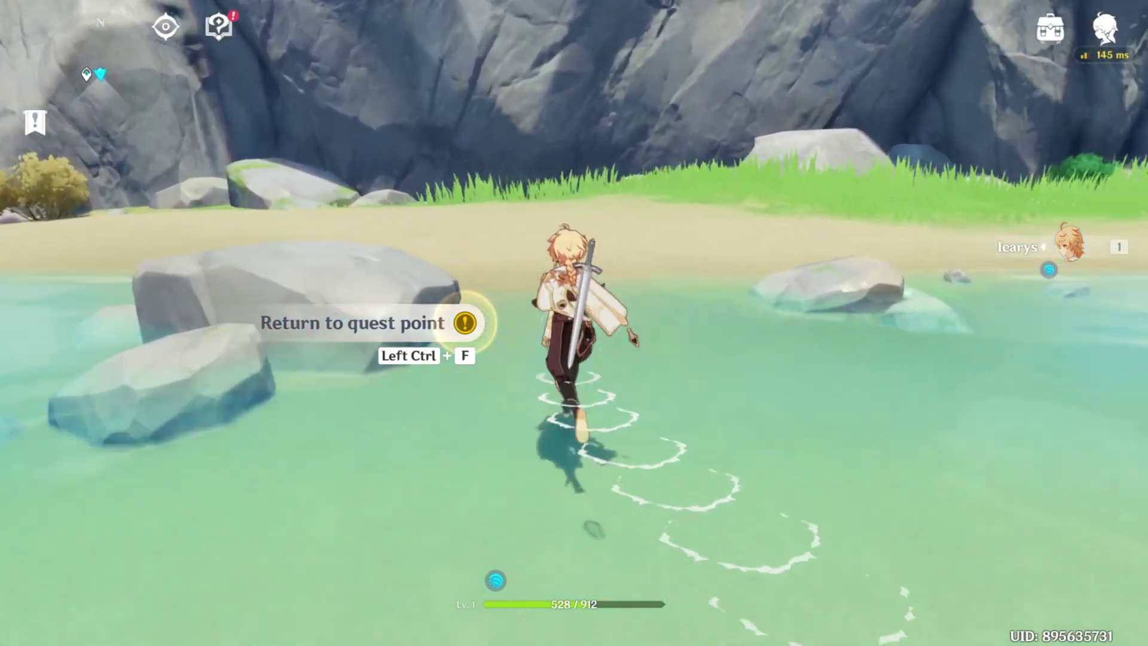
key(w)
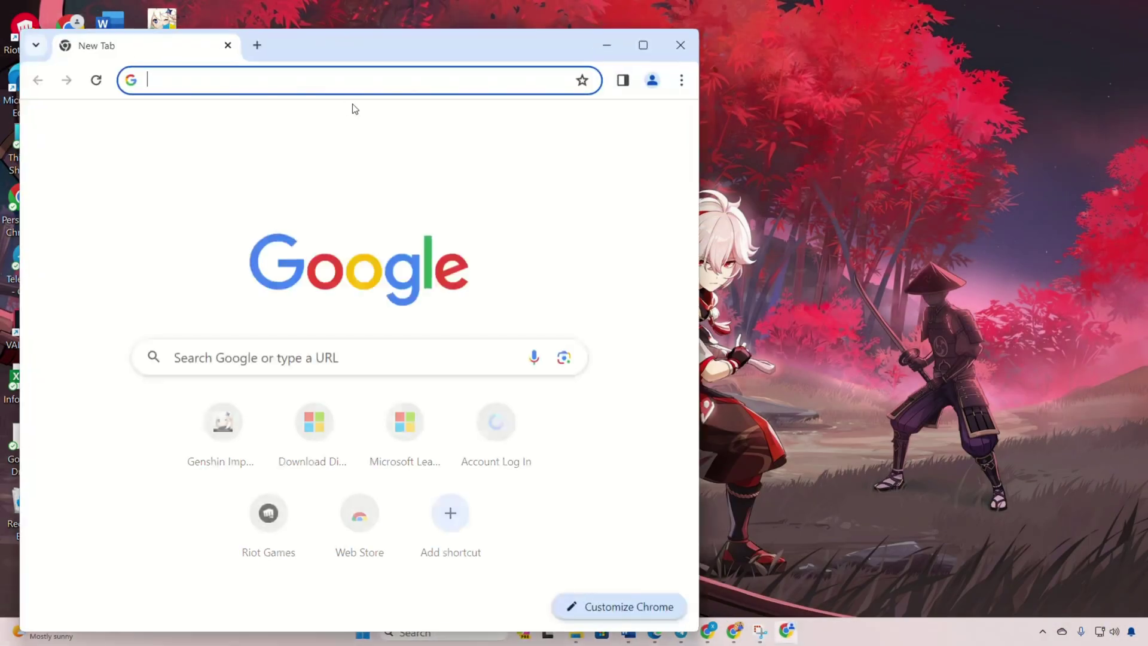
Load the account.hoyoverse.com forgetPassword page from the pasted URL
key(ctrl+v)
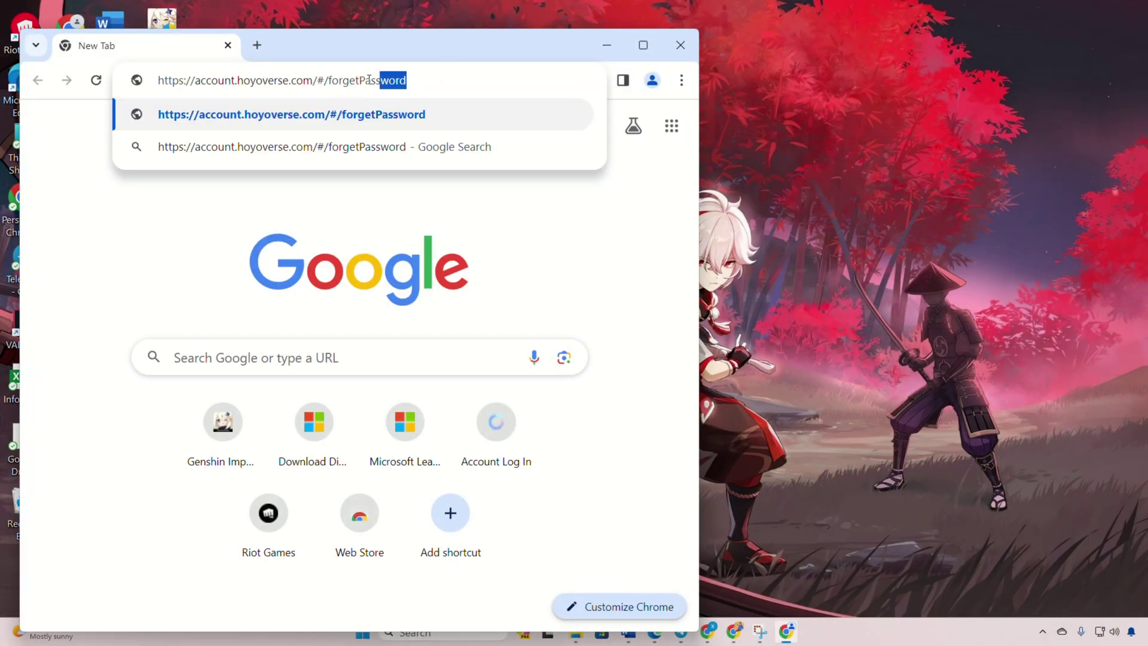
drag(369, 79, 159, 73)
key(Return)
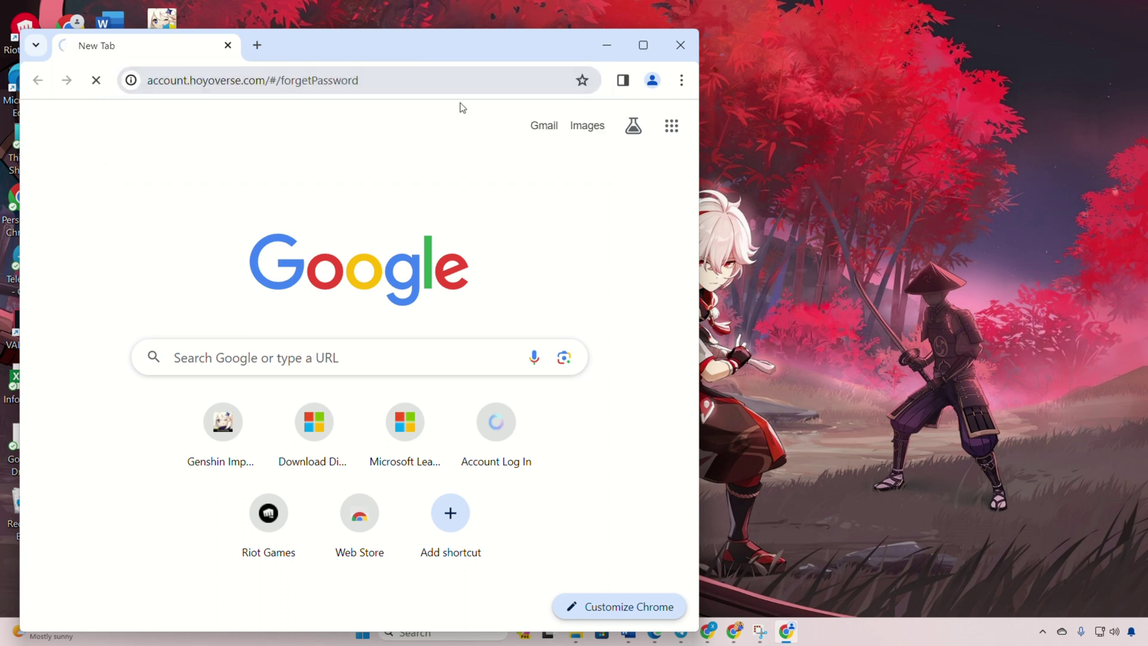
Maximize Chrome and submit the pasted account email in Username/Email
click(643, 45)
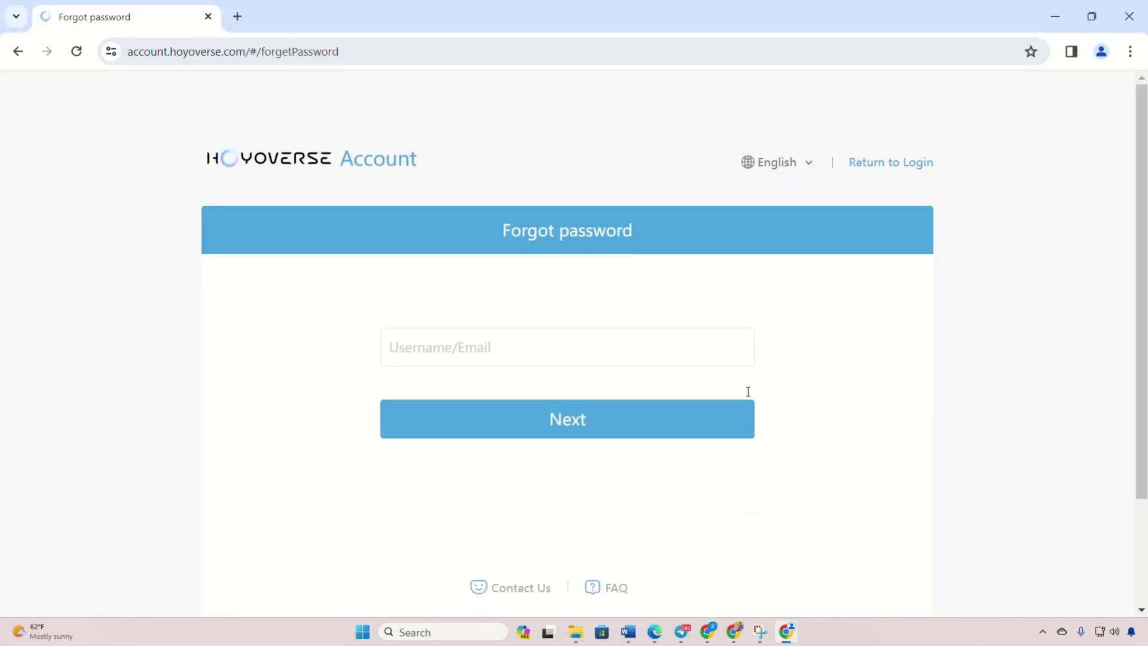
click(469, 356)
key(ctrl+v)
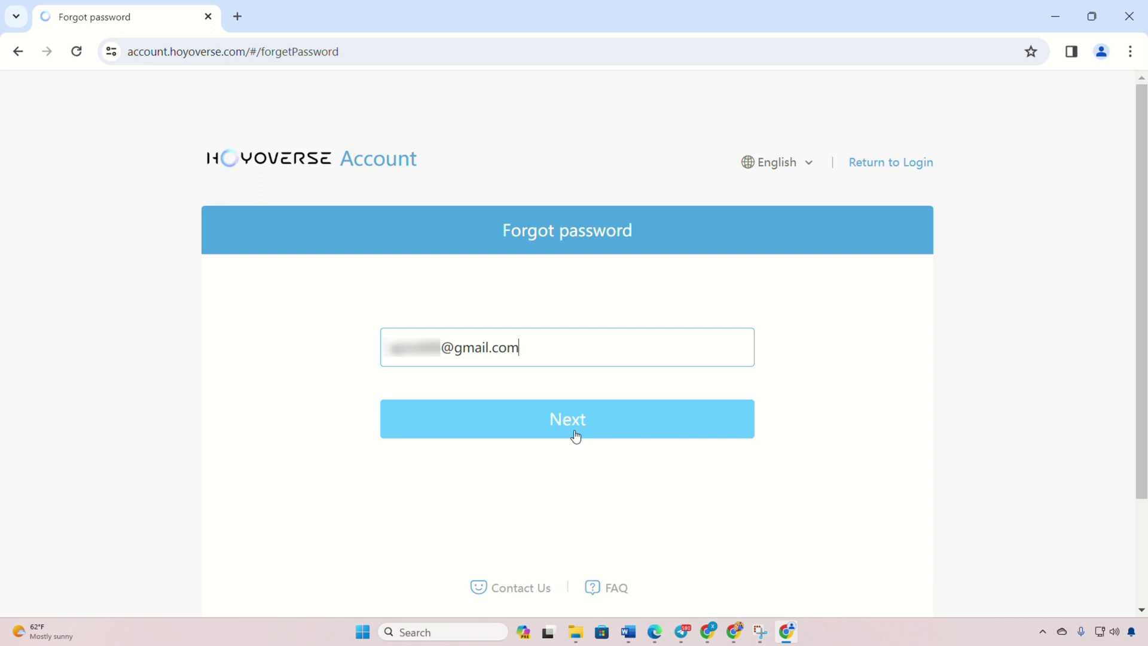
click(558, 422)
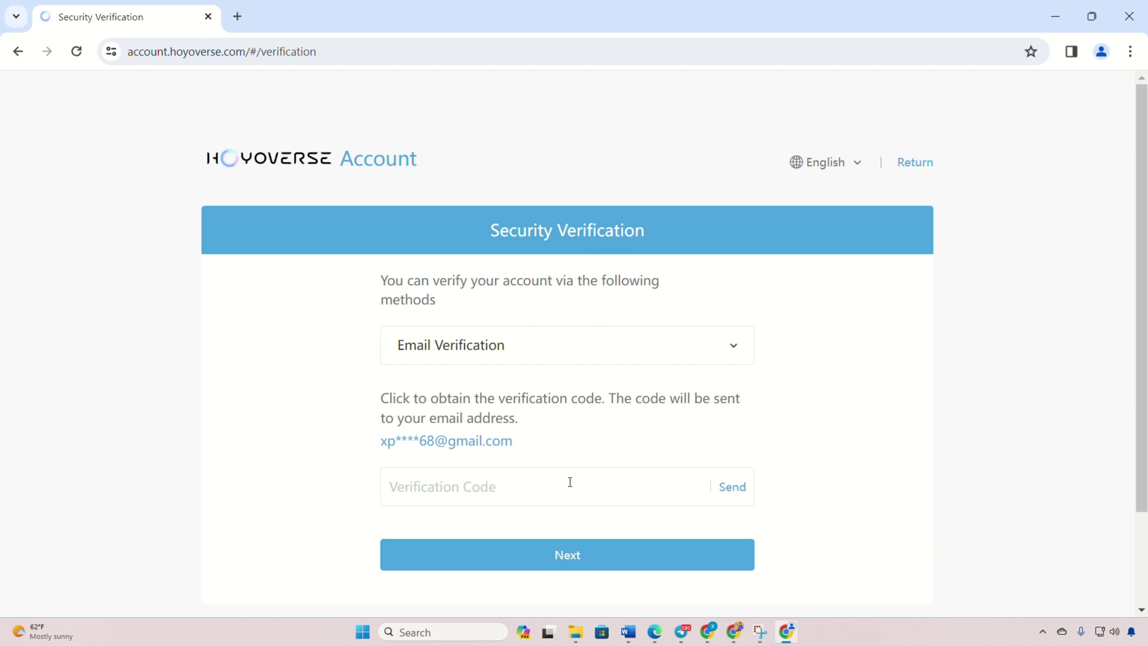
click(731, 487)
click(1056, 14)
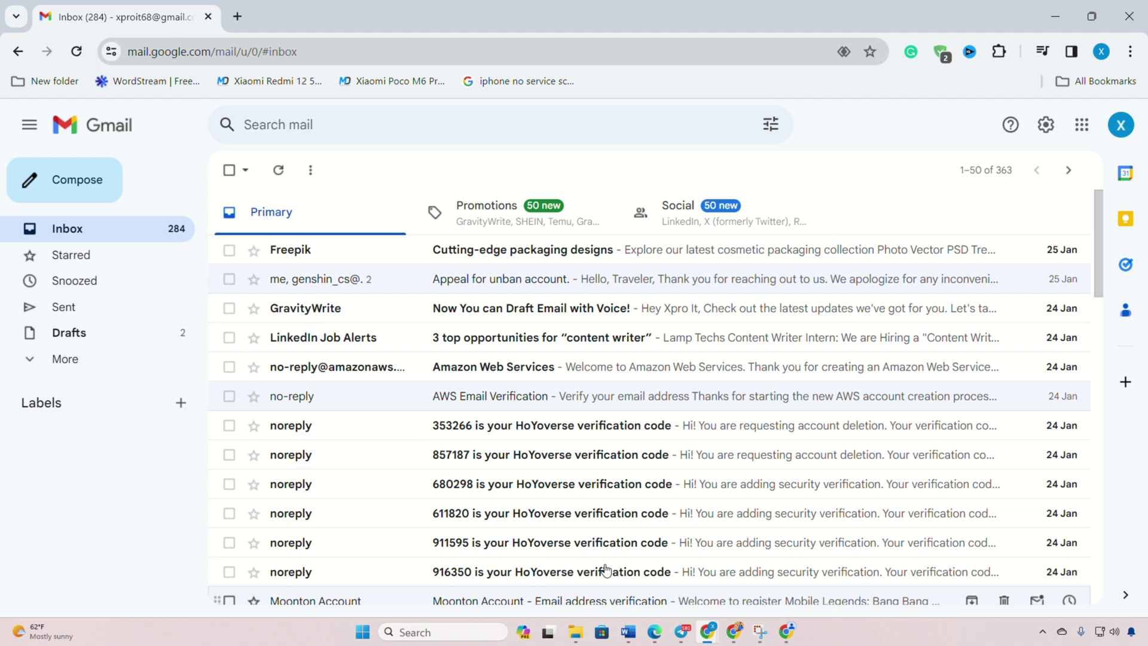
mouse_move(628, 249)
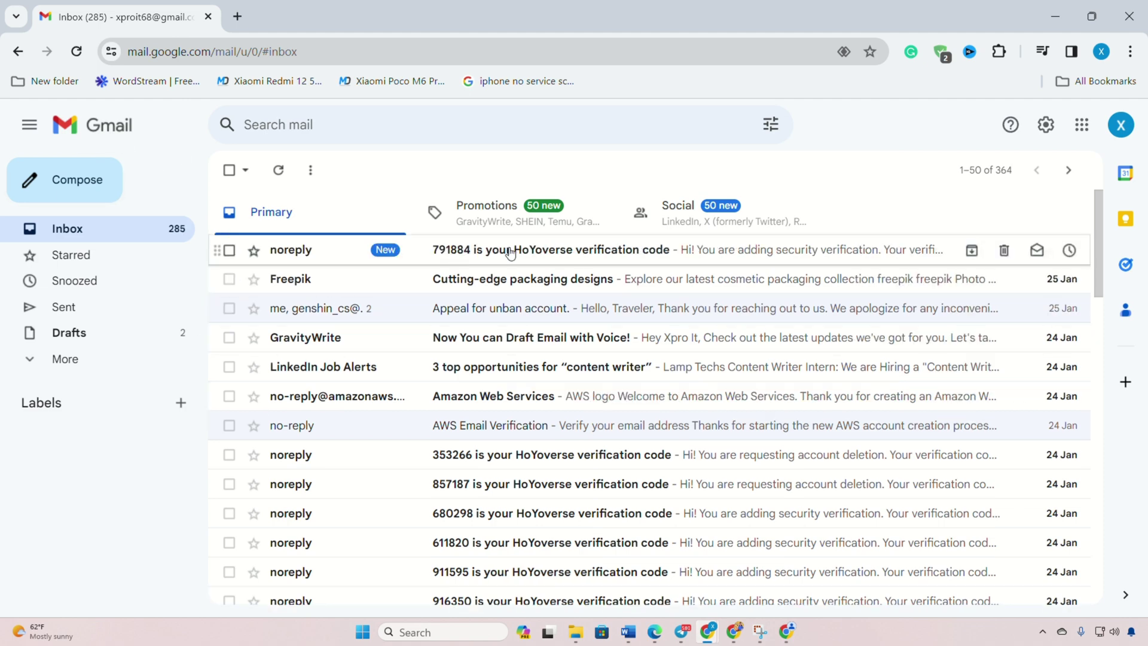
click(510, 253)
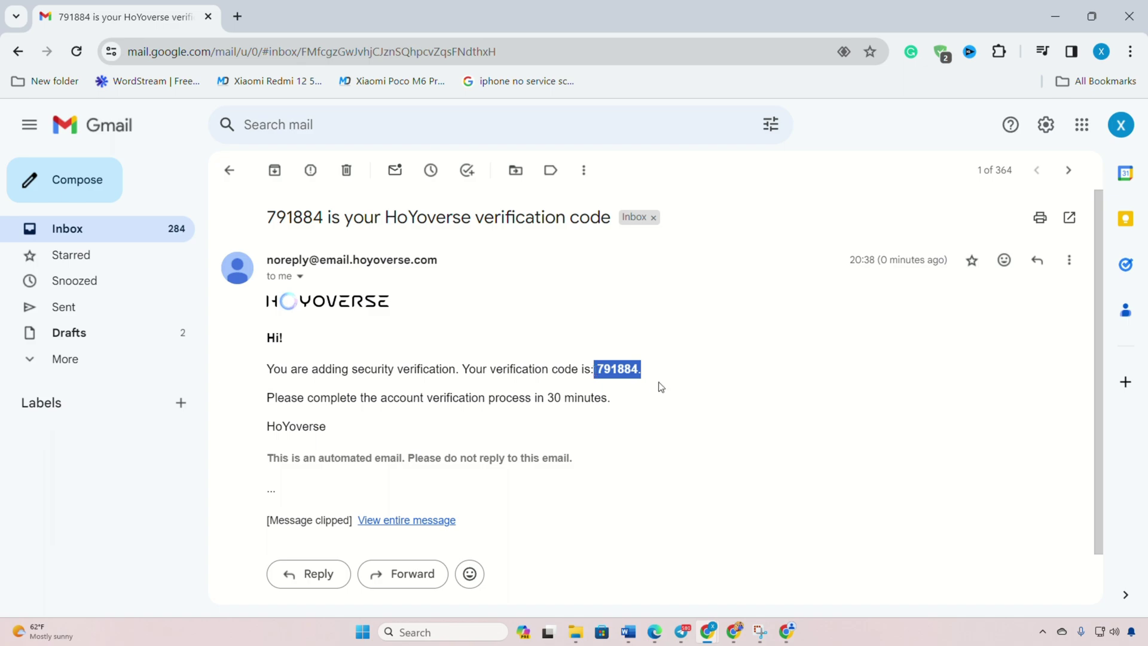
click(1129, 18)
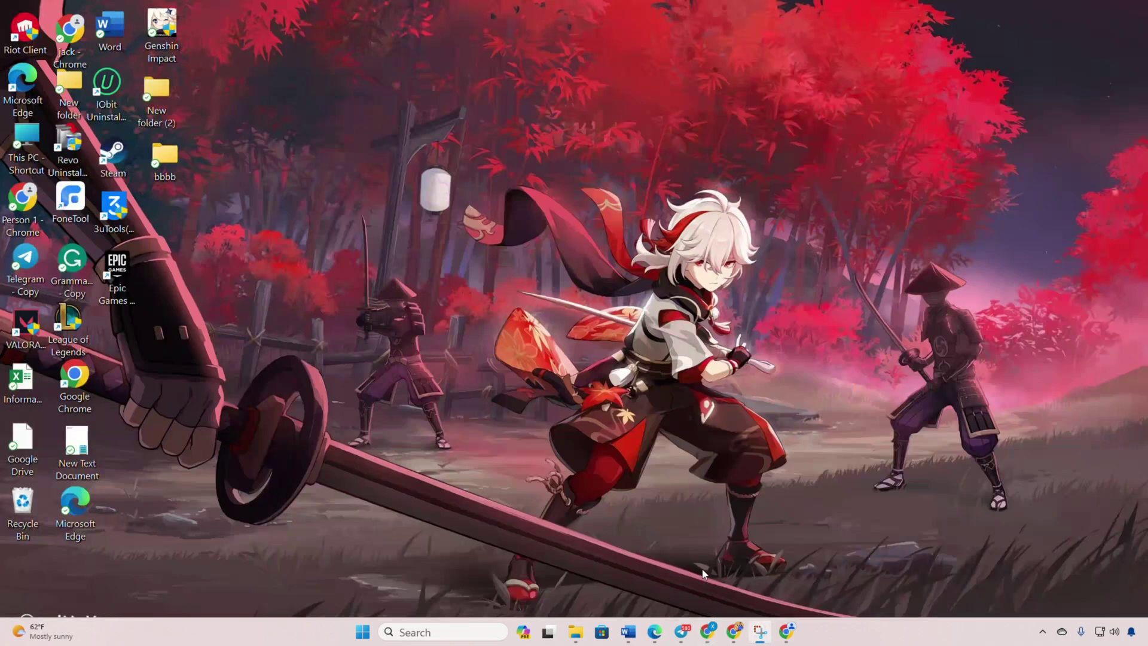
click(788, 632)
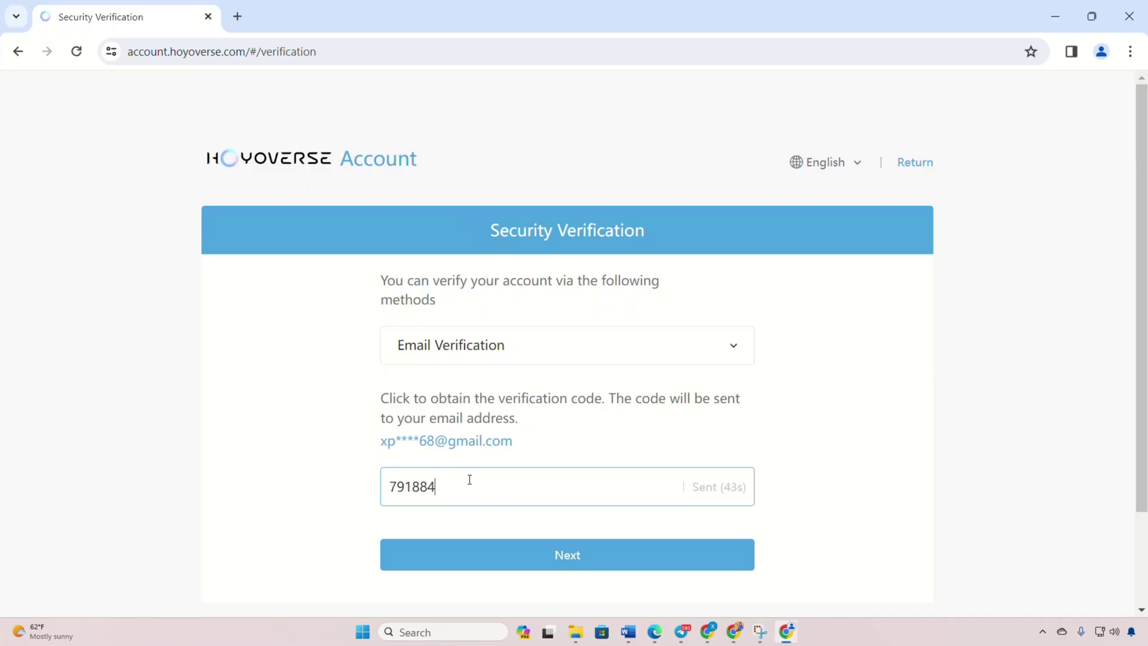
click(597, 563)
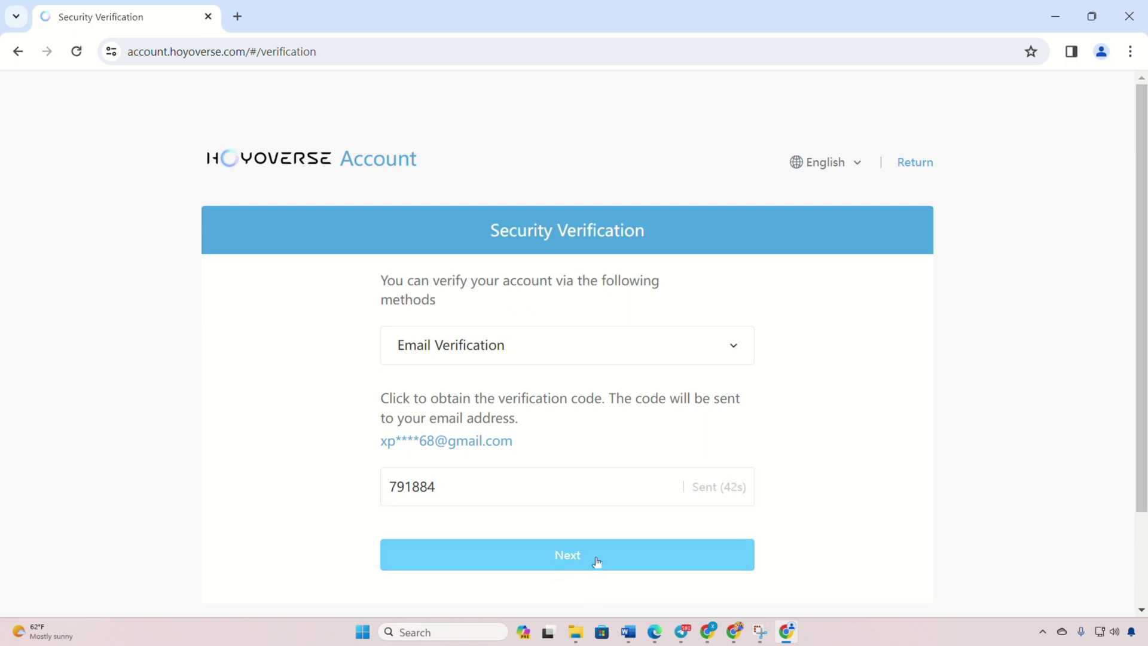
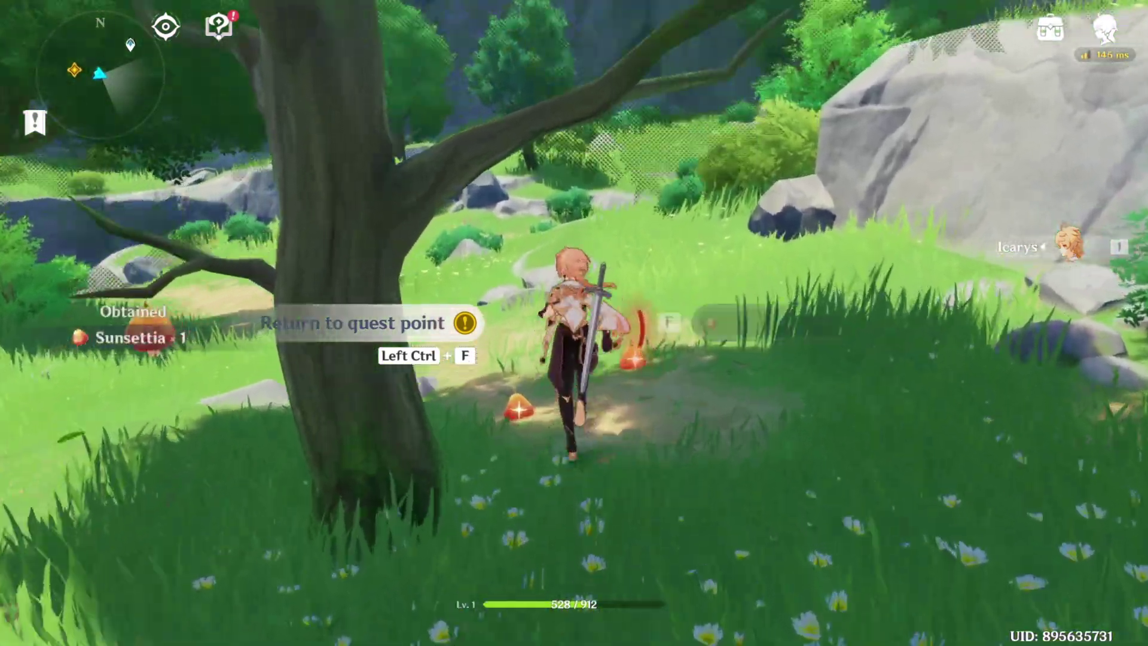
Pick up three Sunsettia fruits from the grass, then sprint downhill and jump off the ledge toward the beach
key(f)
key(f)
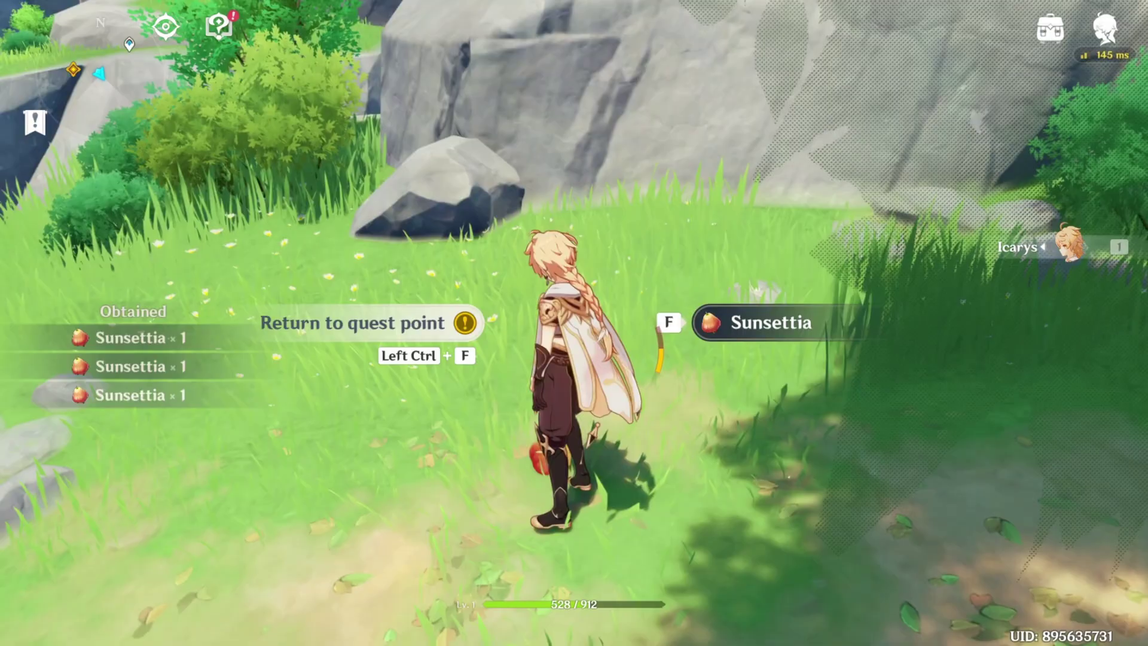
key(f)
key(w)
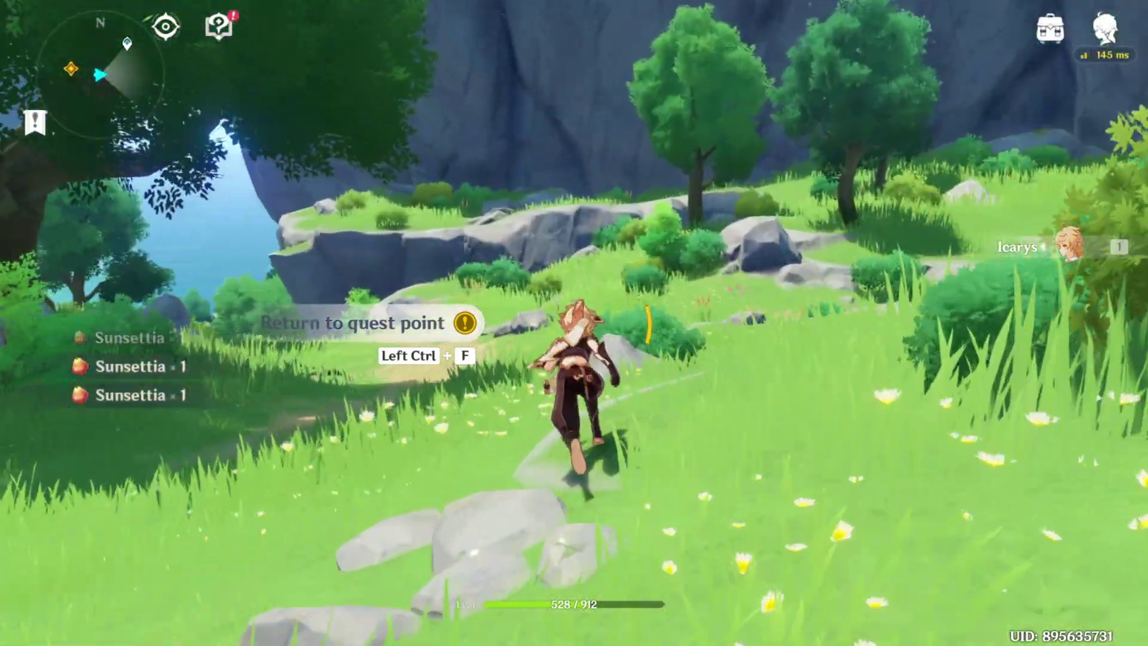
key(w)
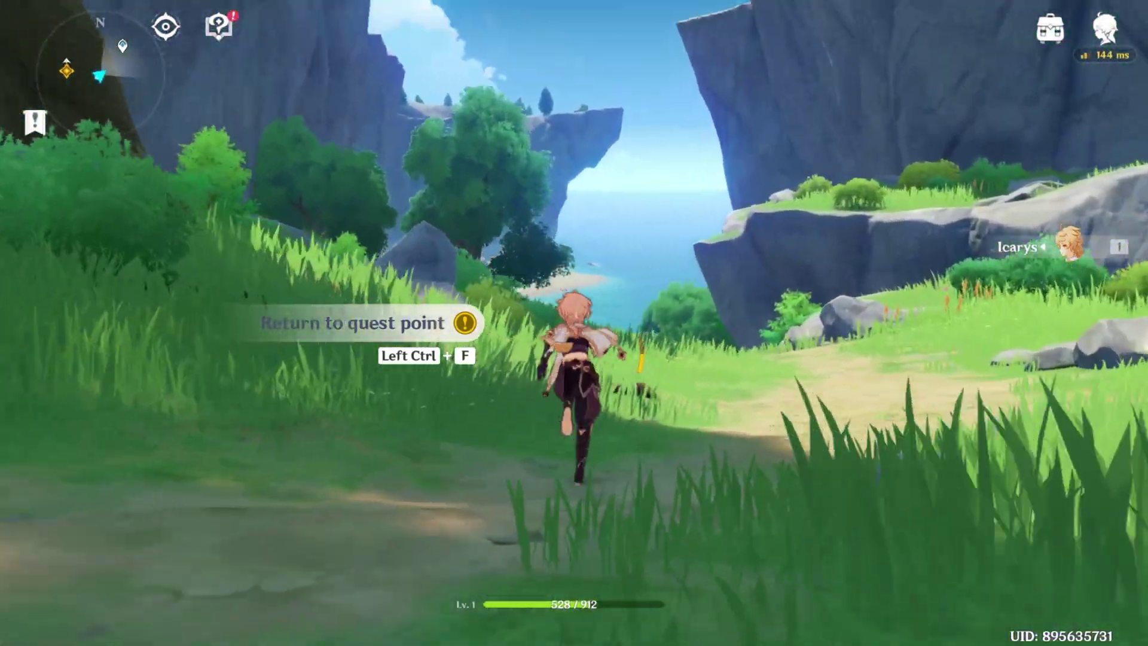
key(w)
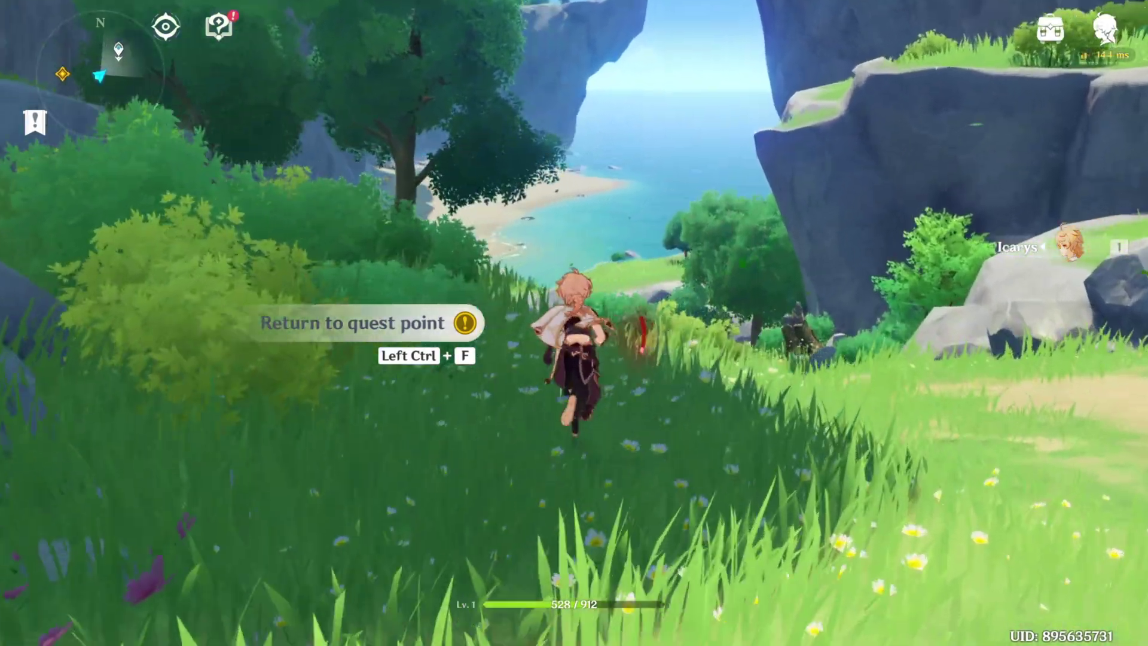
key(w)
key(space)
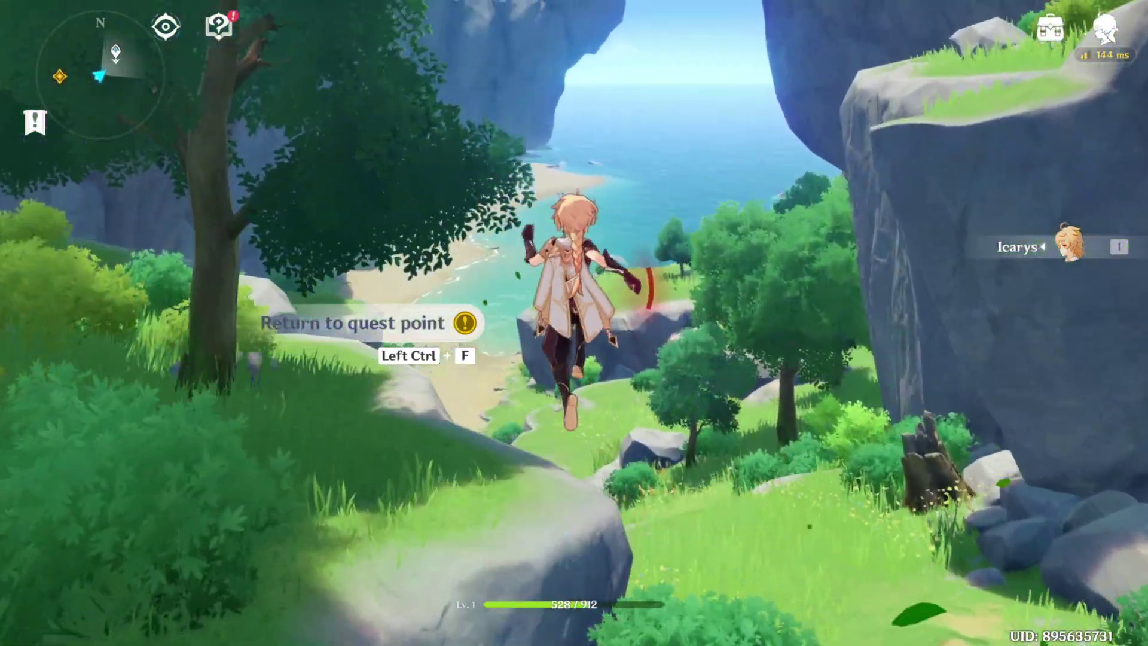